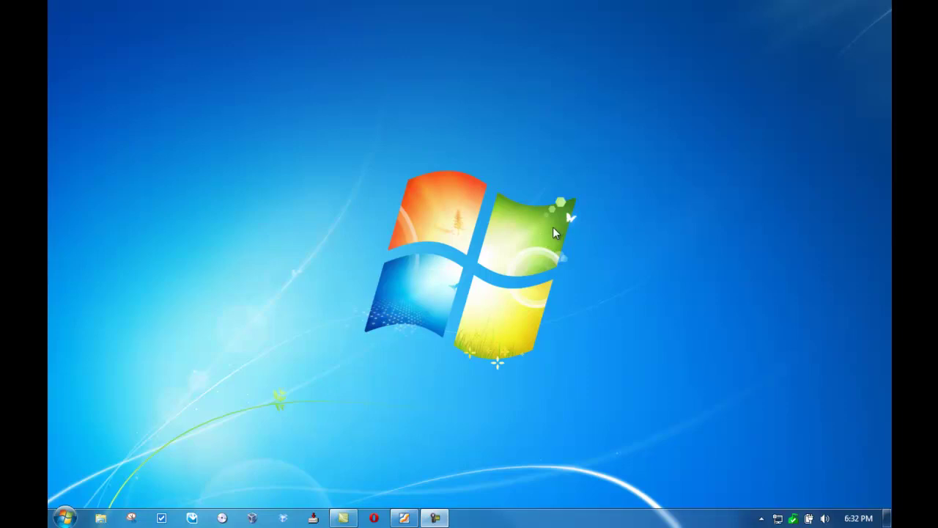
Go through Control Panel and User Accounts and Family Safety to the User Accounts page.
left_click(64, 517)
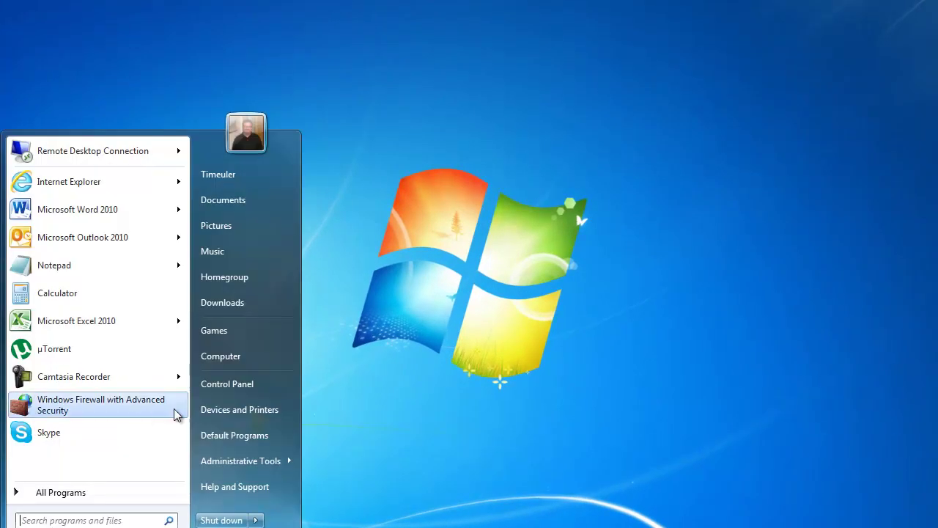
left_click(243, 386)
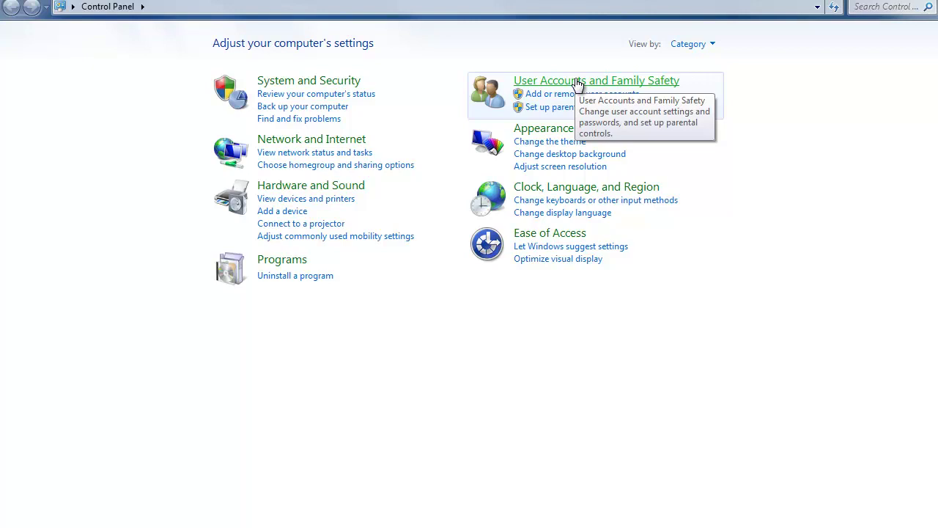
left_click(578, 82)
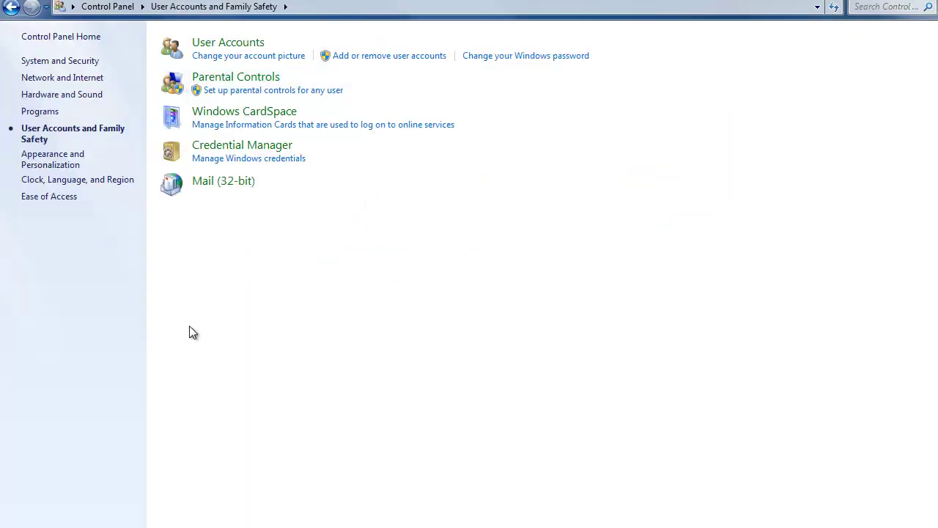
left_click(240, 46)
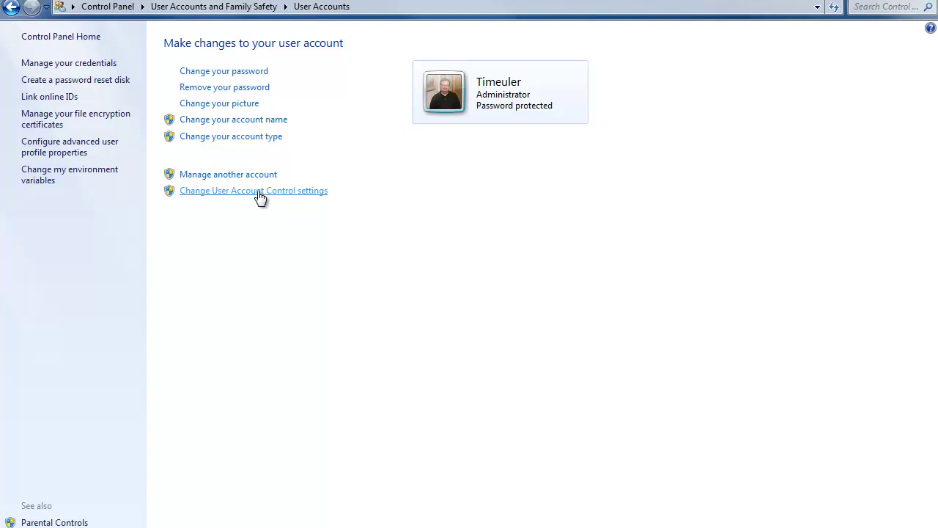
Open 'Change User Account Control settings' and move its dialog slightly higher.
left_click(260, 192)
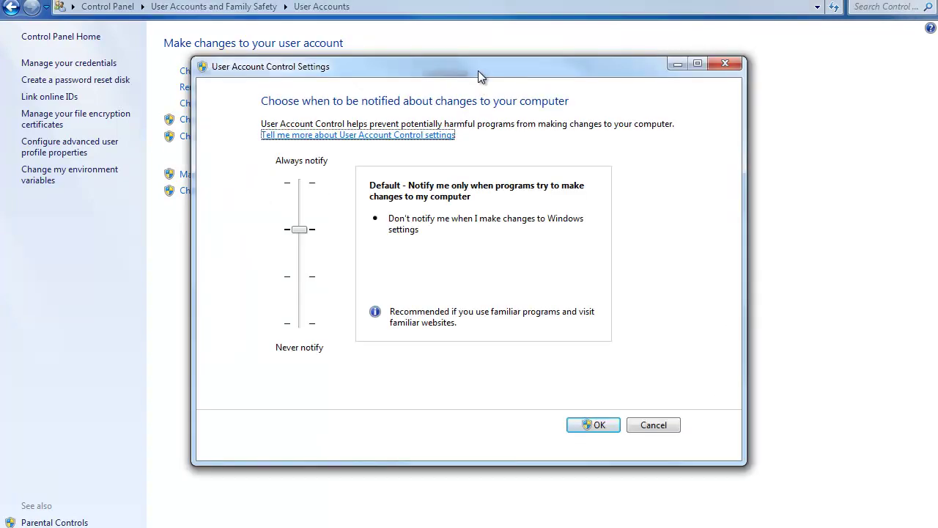
left_click_drag(478, 71, 480, 57)
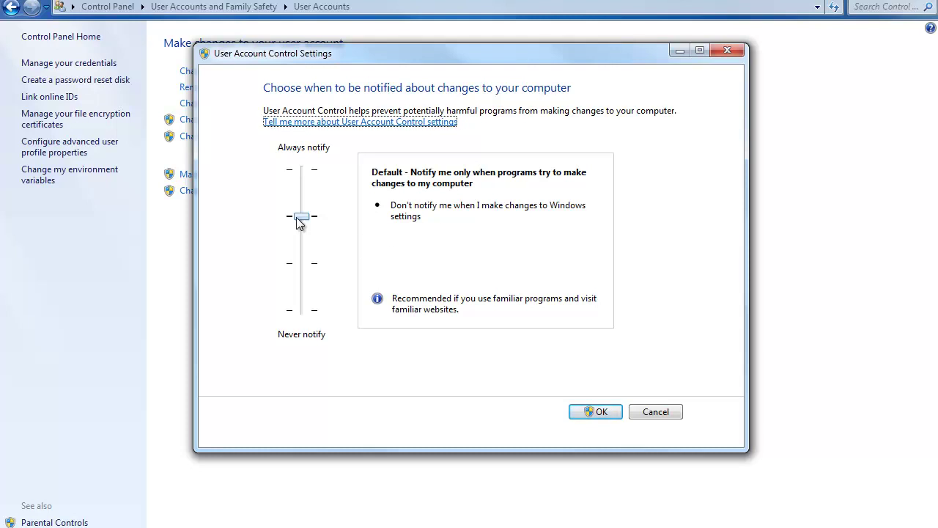
Move the UAC slider to the top 'Always notify' notch.
left_click_drag(302, 217, 304, 177)
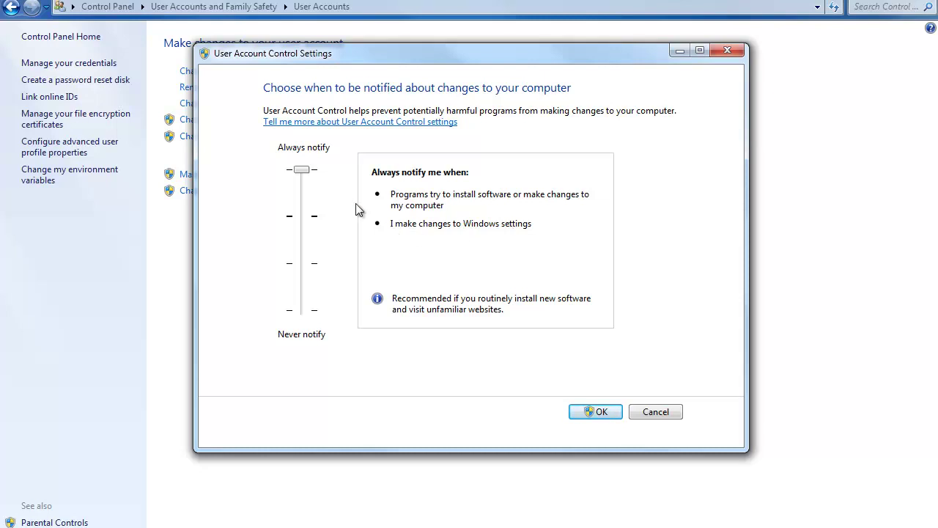
Move the UAC slider to the third notch, notifying without dimming the desktop.
left_click_drag(300, 175, 305, 258)
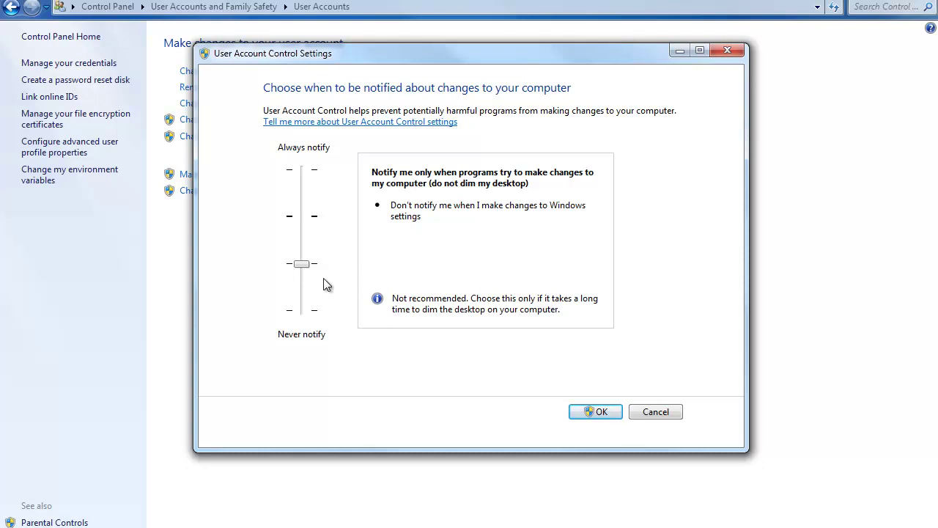
Move the UAC slider to the bottom 'Never notify' notch.
left_click_drag(297, 266, 301, 309)
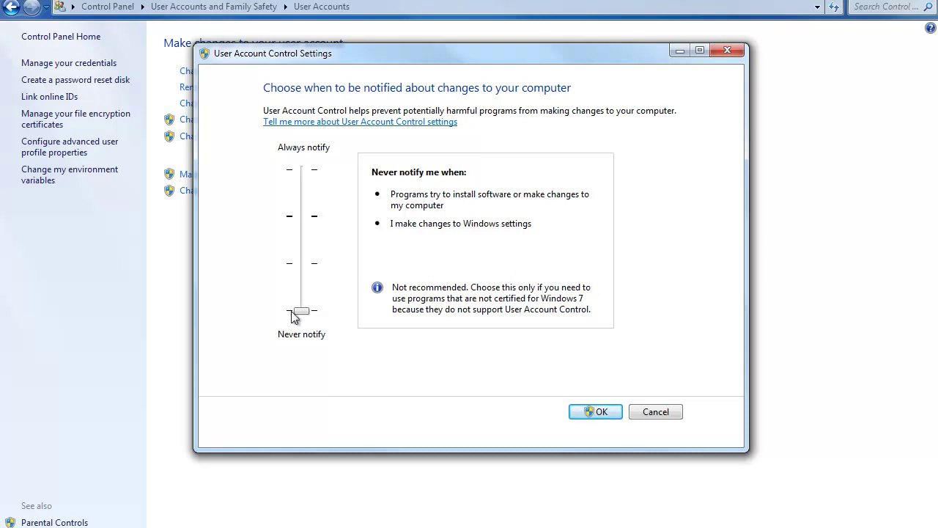
Move the UAC slider back up to the second notch labelled Default.
left_click_drag(300, 311, 299, 231)
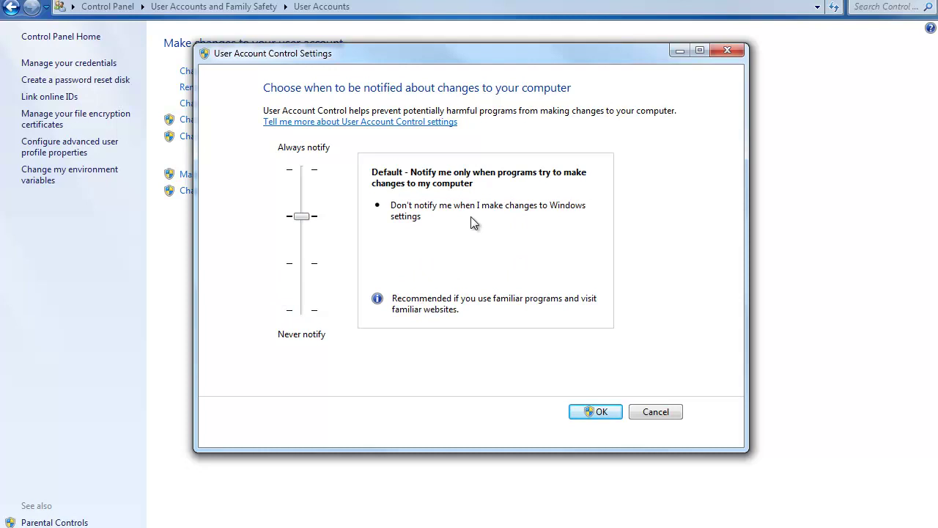